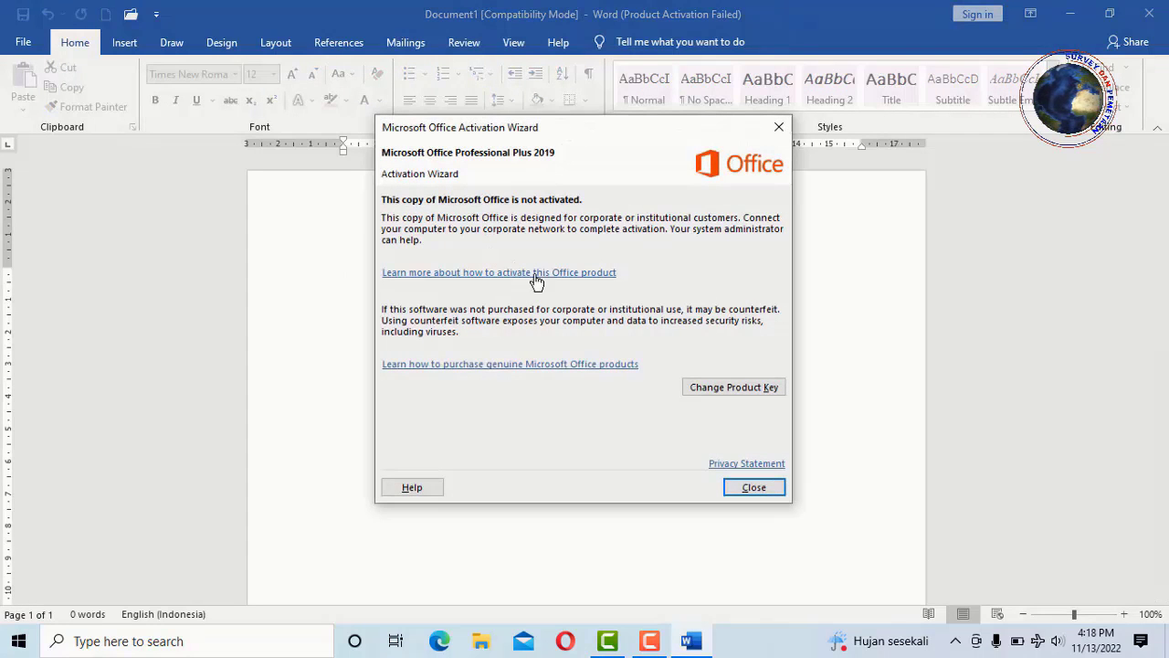
Dismiss the activation warning, confirm Office Professional Plus 2019 shows as unlicensed, then exit Word
left_click(755, 491)
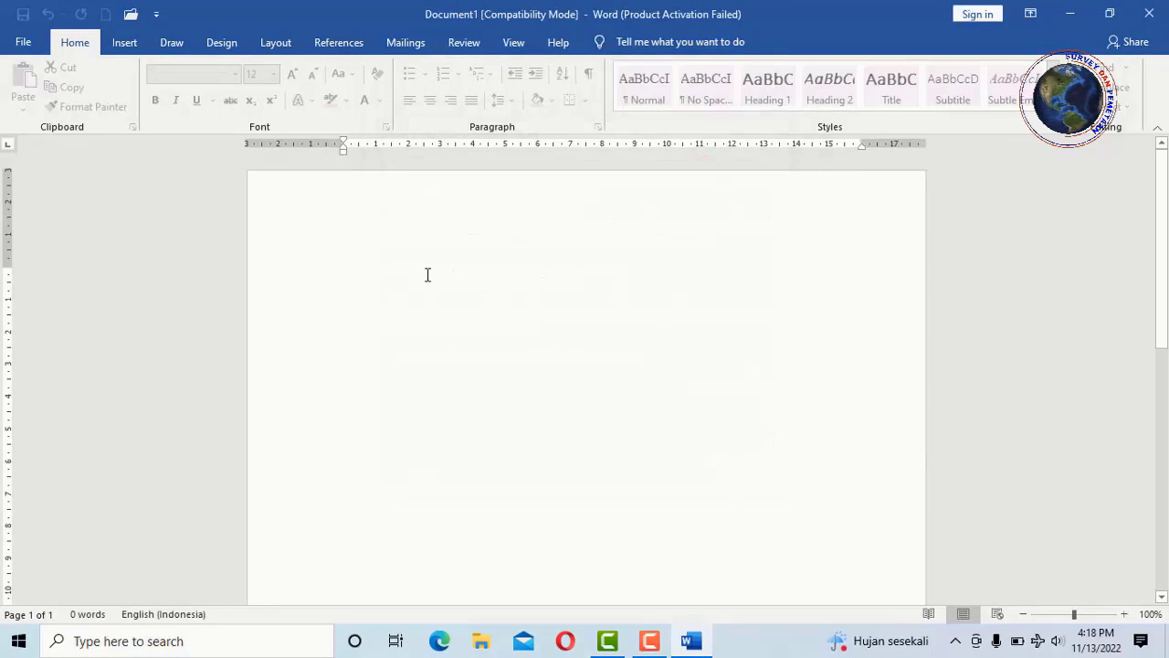
key("Return")
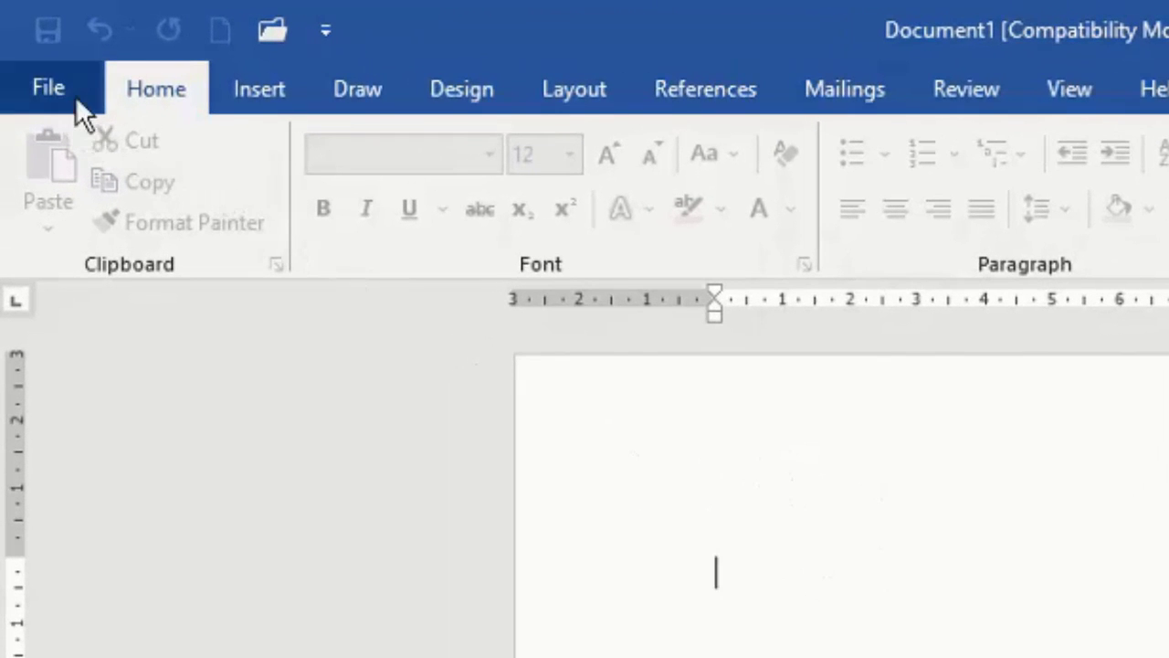
left_click(41, 82)
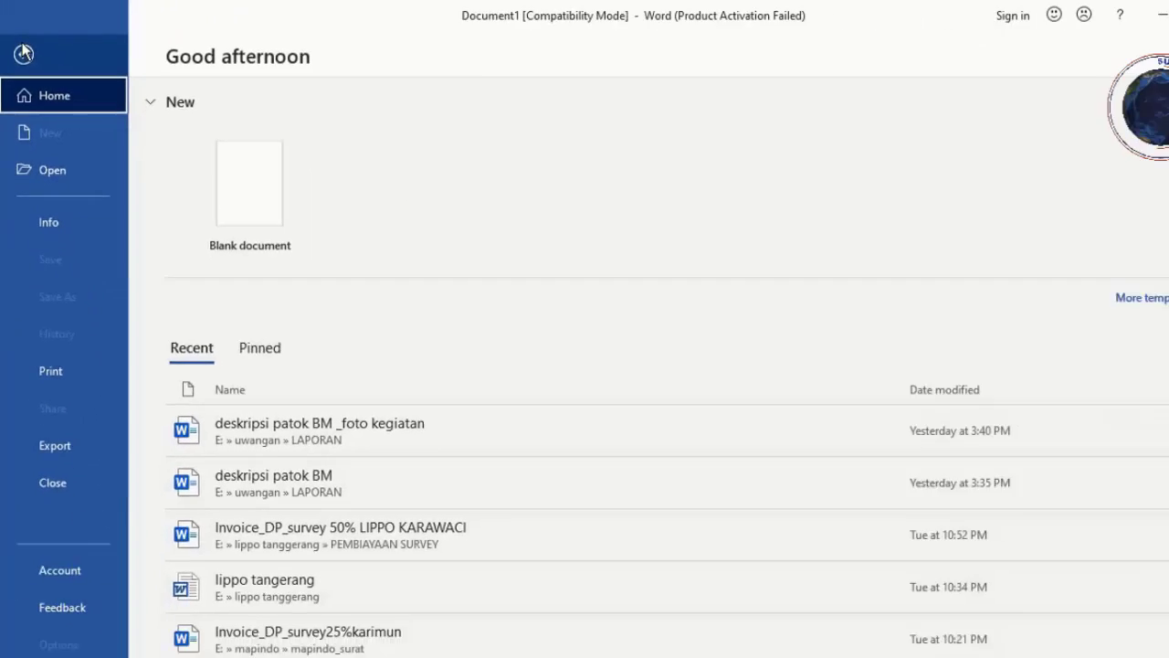
left_click(94, 457)
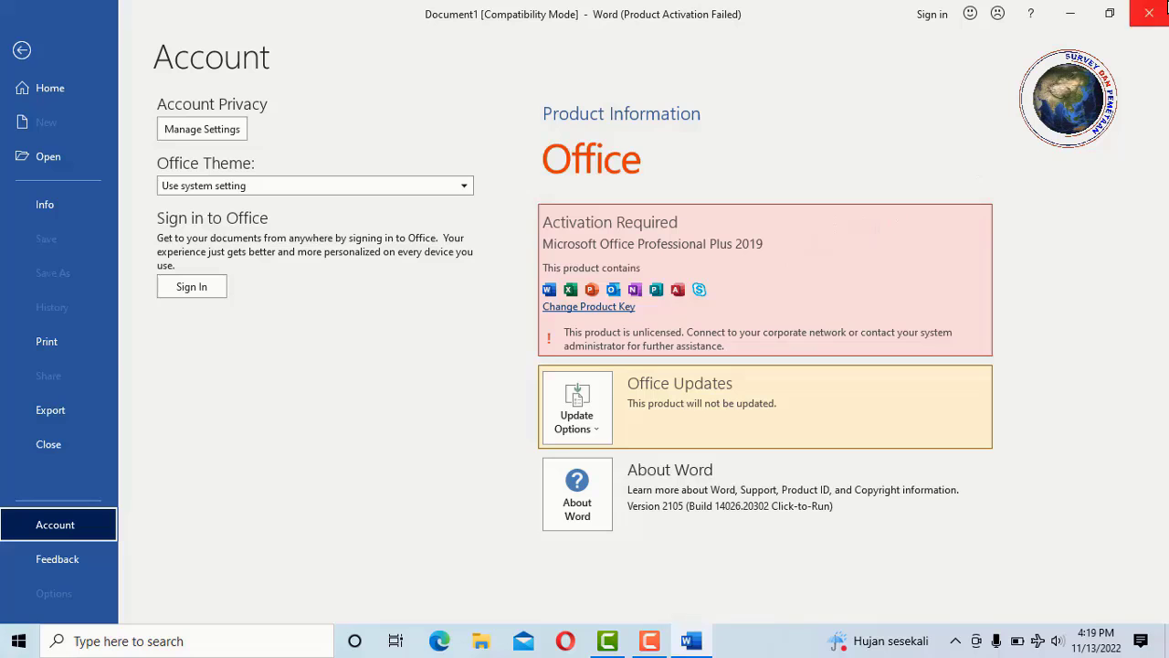
left_click(1150, 14)
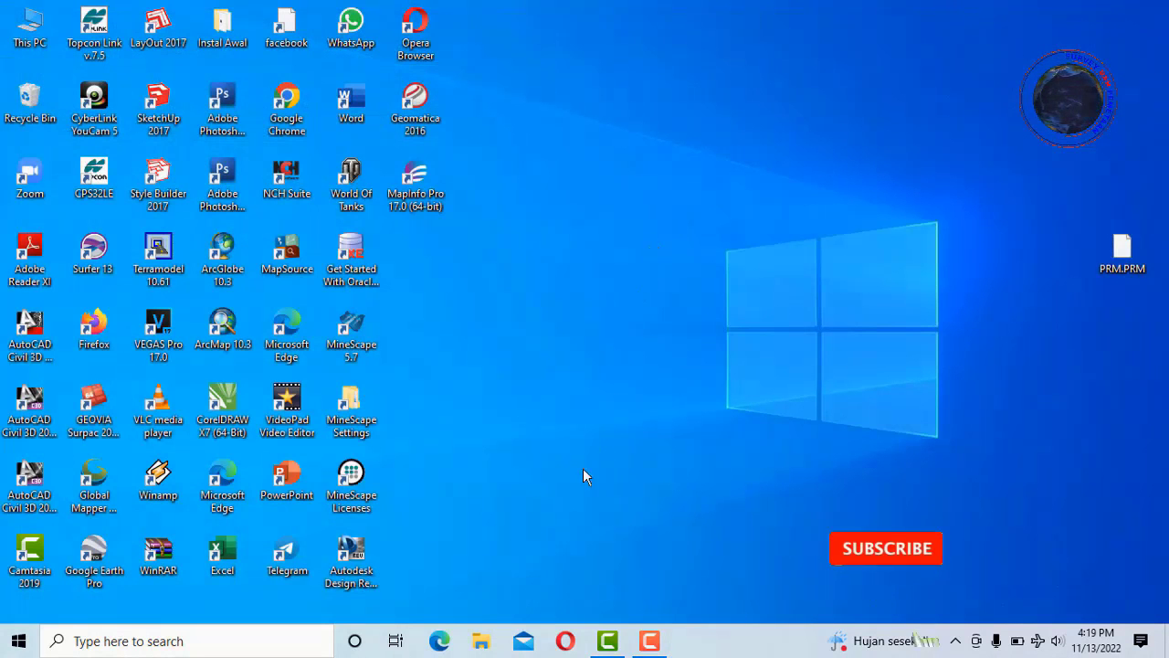
Open File Explorer from the taskbar and browse to Local Disk (C:)
left_click(481, 640)
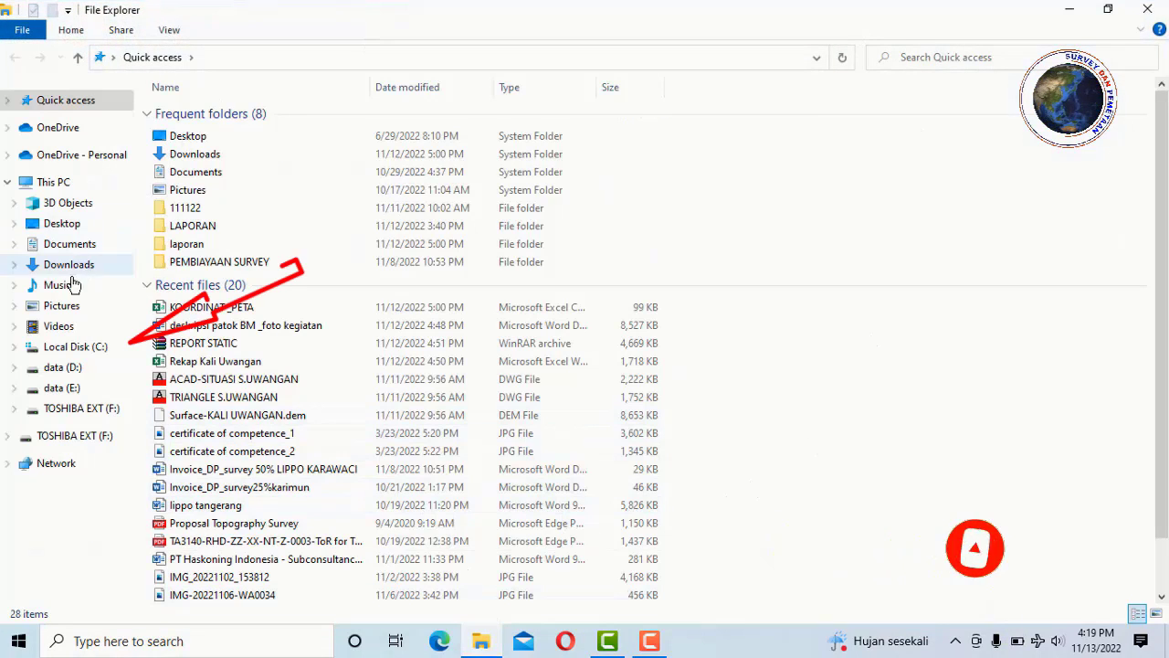
left_click(96, 355)
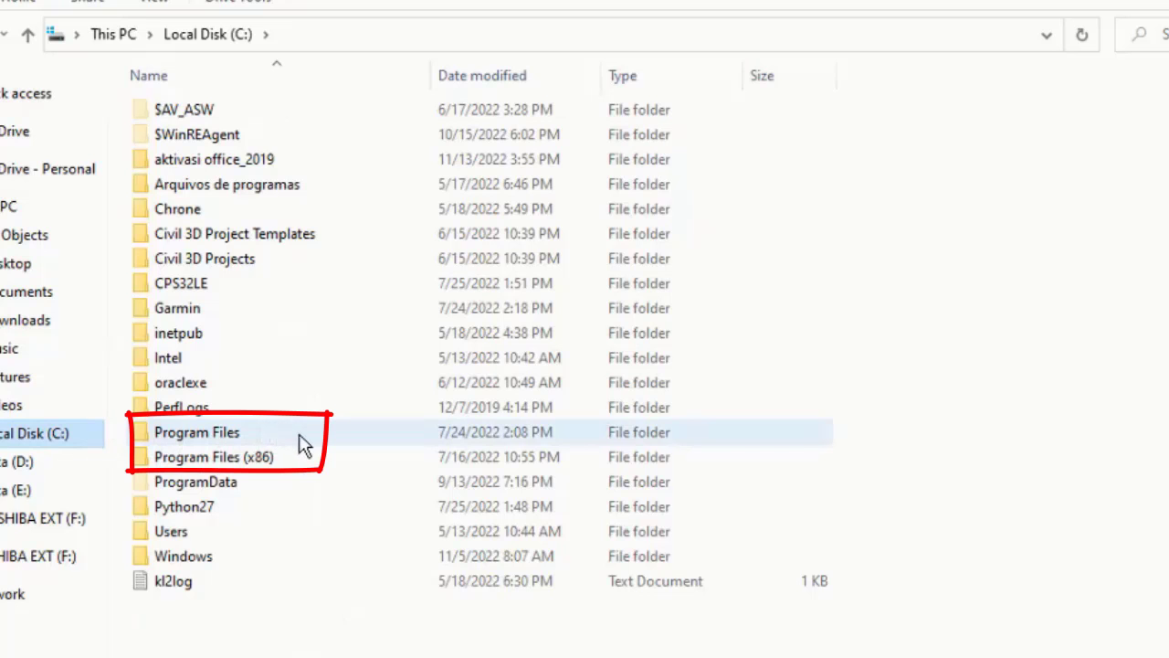
Go into Program Files (x86) > Microsoft Office and select the Office16 folder
left_click(260, 466)
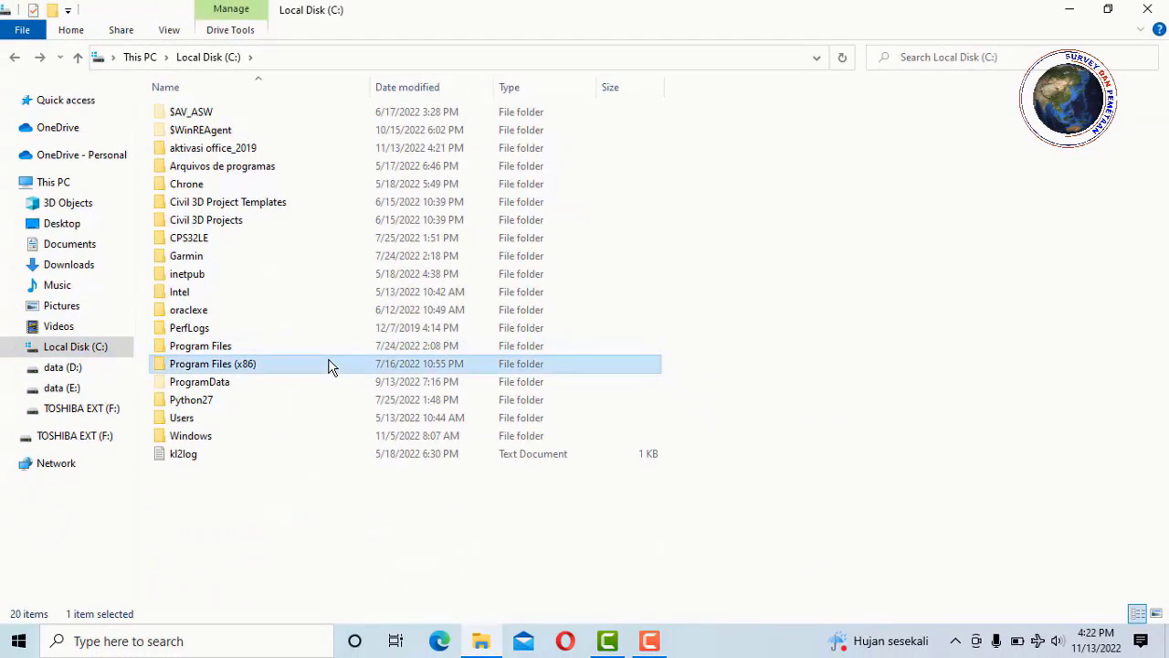
double_click(330, 365)
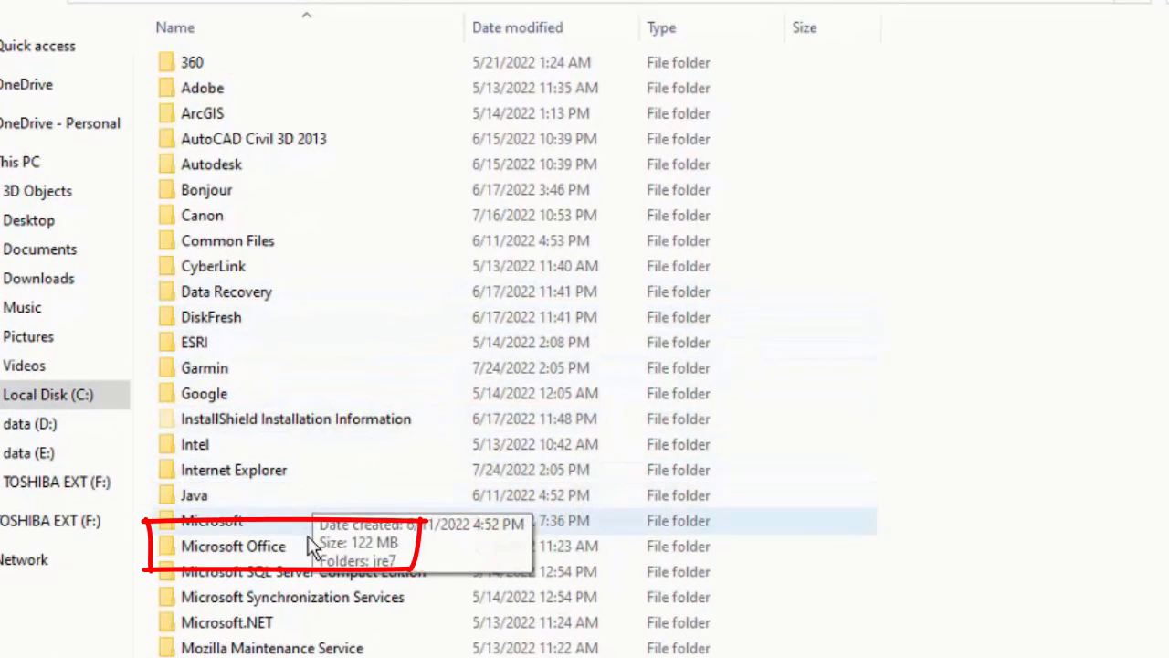
left_click(411, 542)
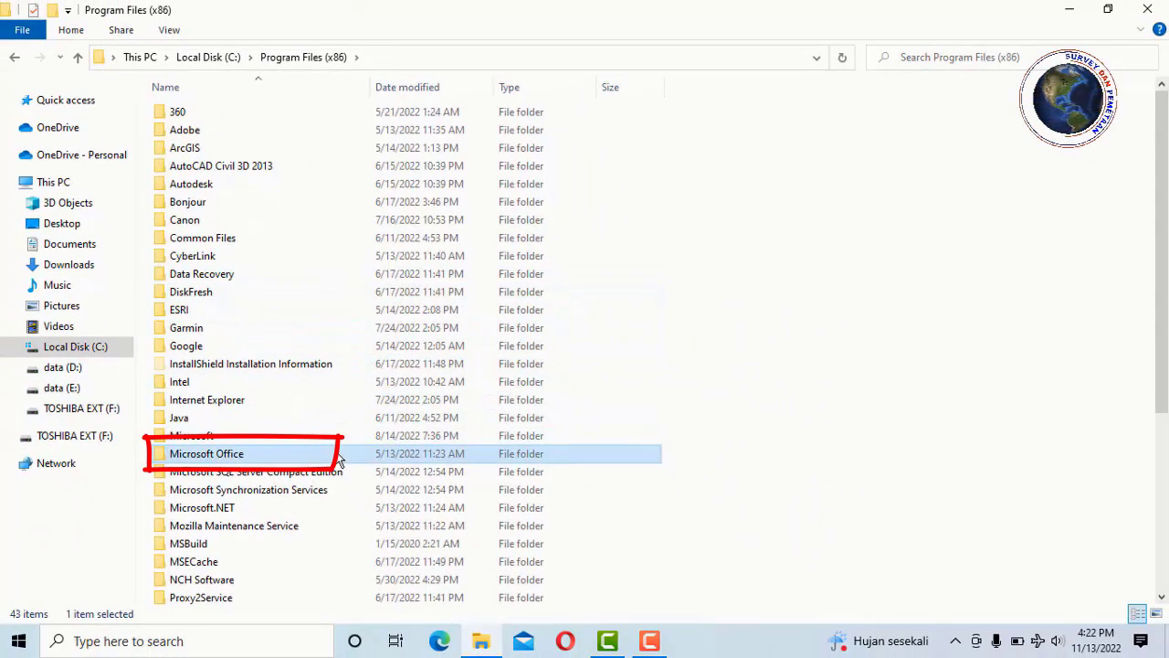
double_click(339, 455)
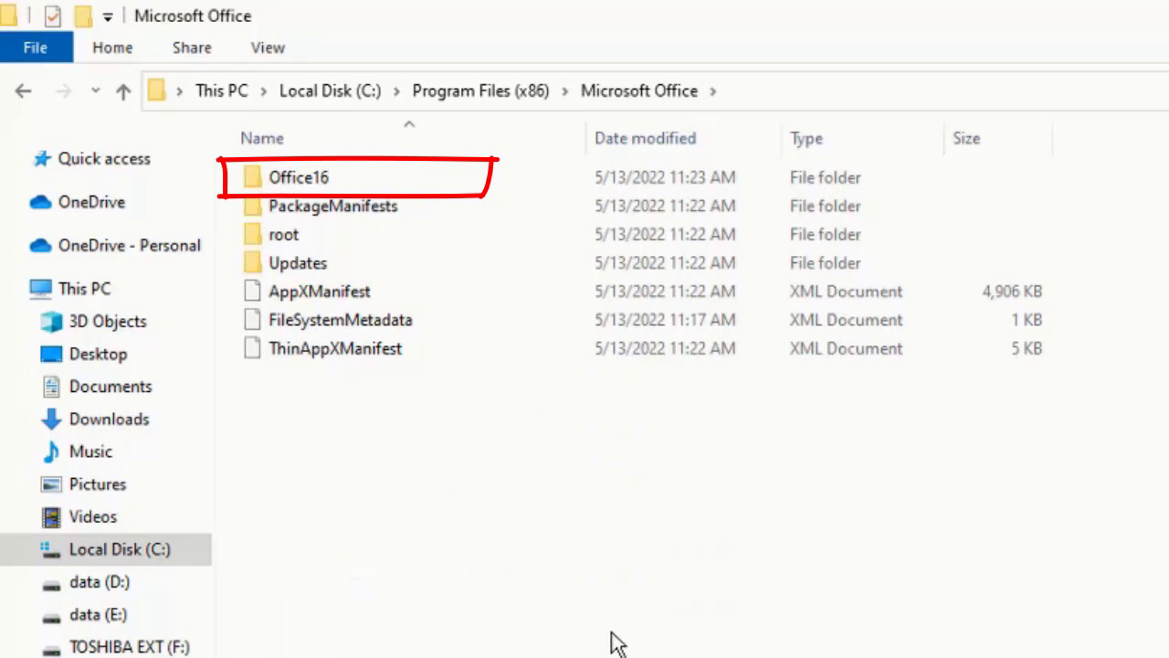
left_click(350, 182)
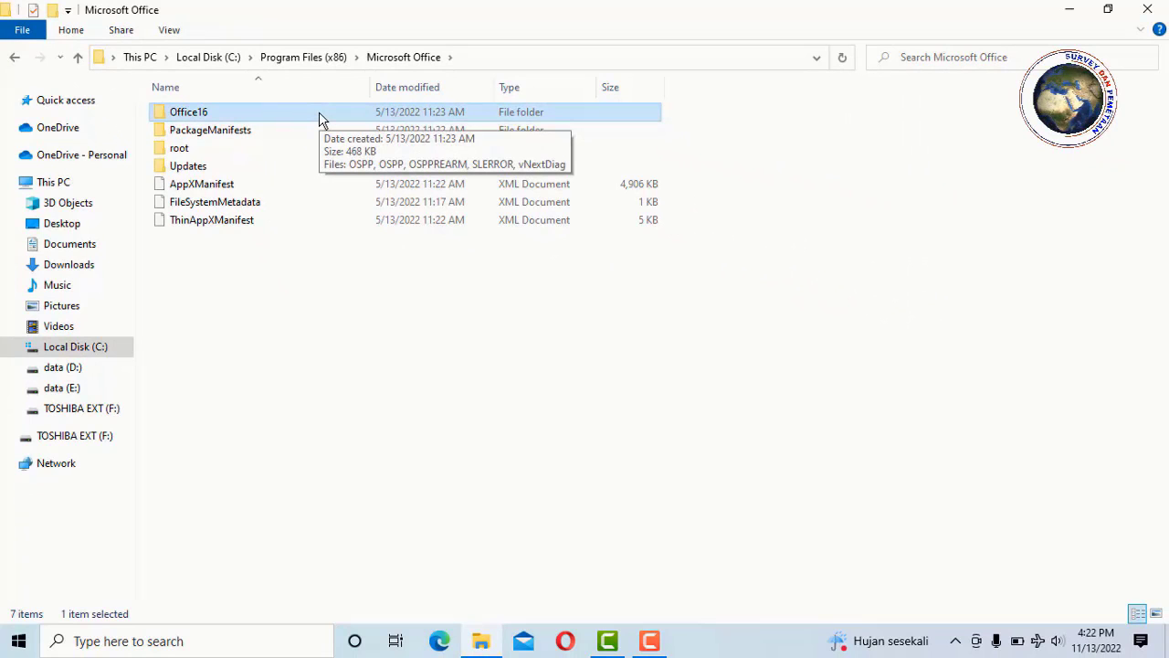
Run OSPPREARM from the Office16 folder as administrator
double_click(321, 112)
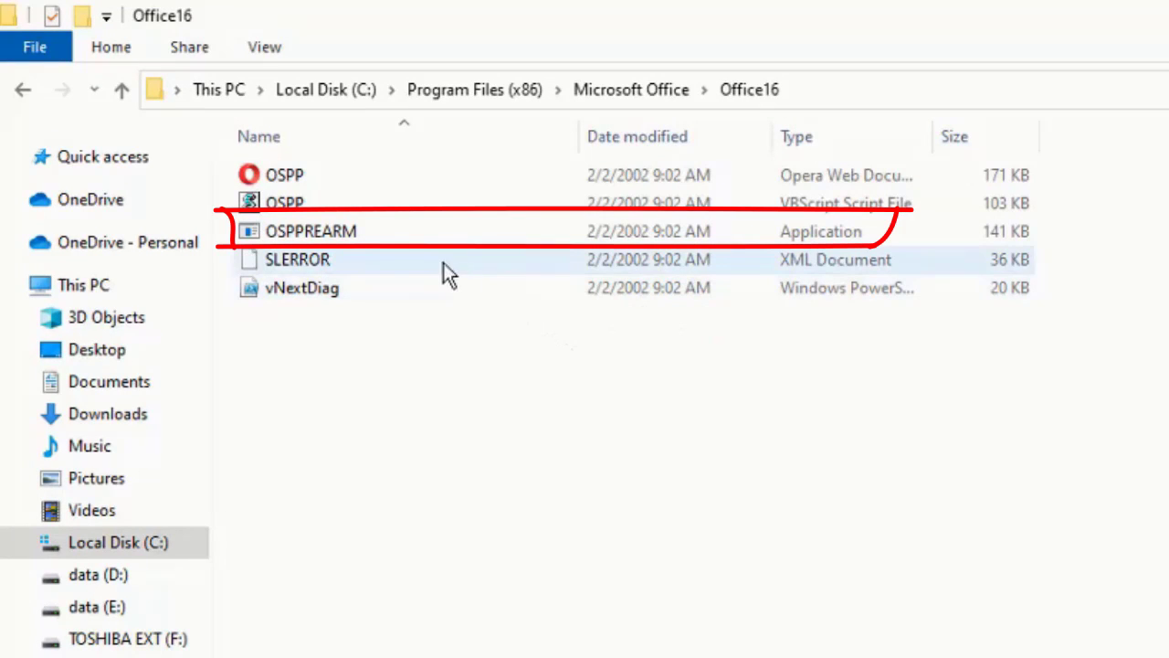
left_click(376, 240)
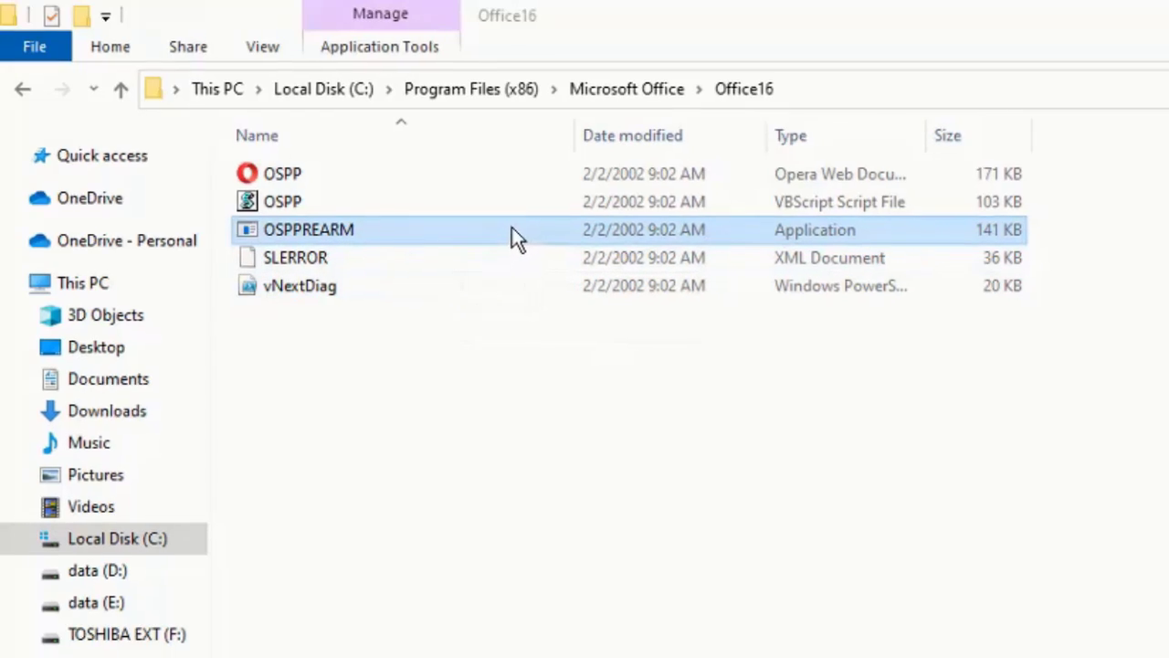
right_click(511, 228)
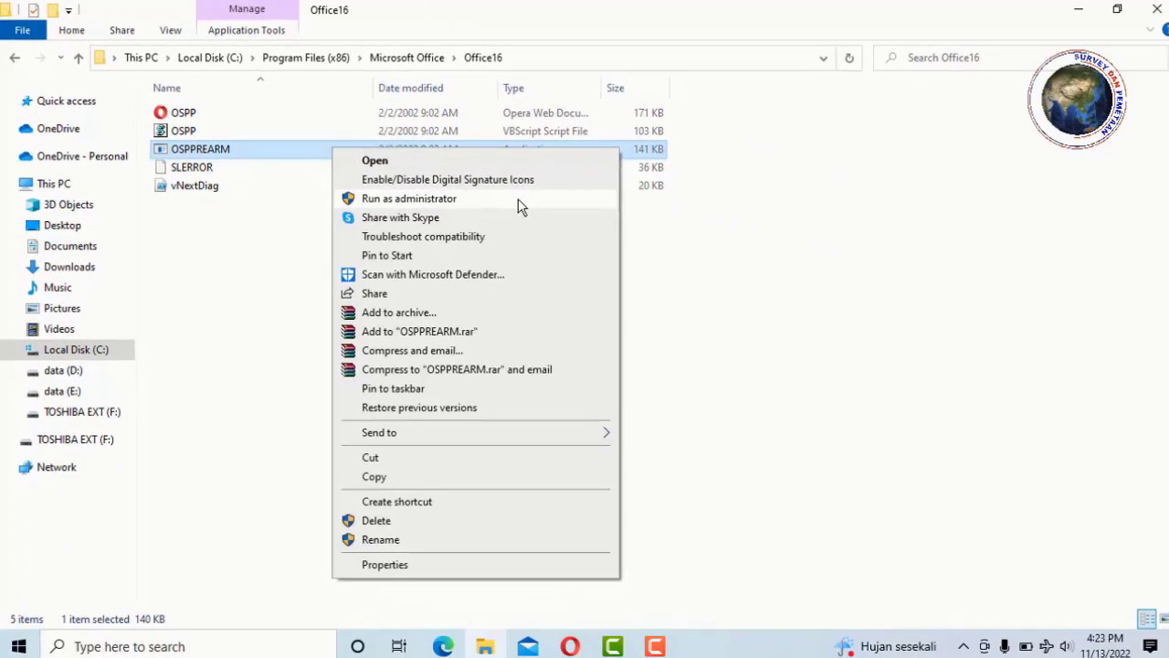
left_click(406, 196)
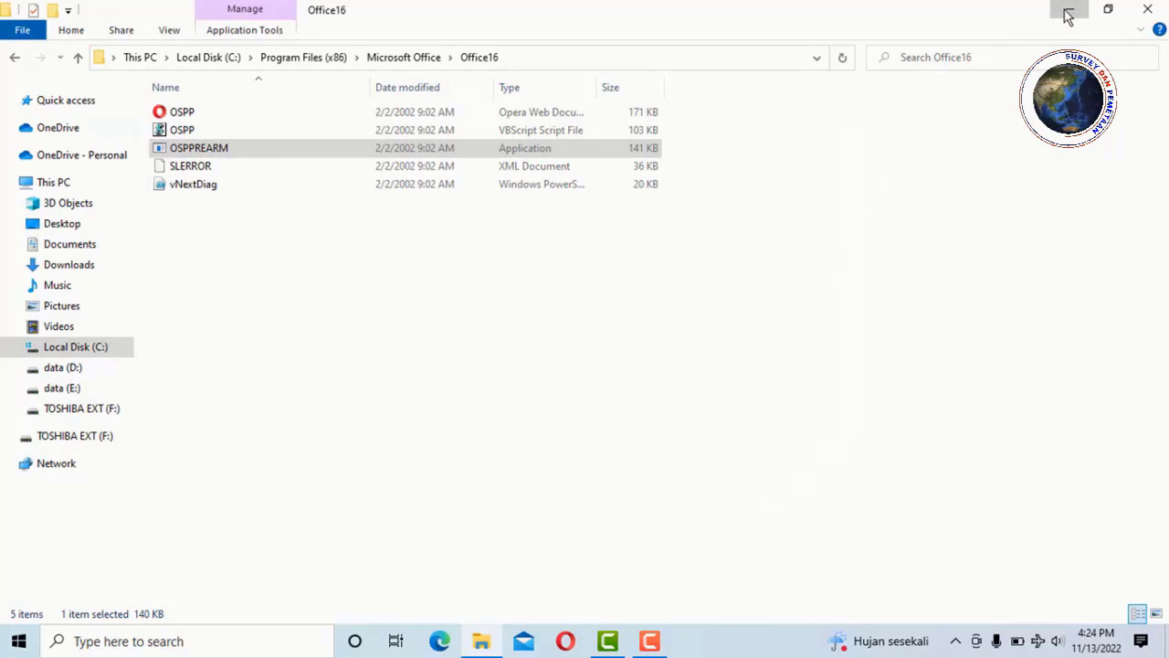
Relaunch Word from the desktop and type two lines of test text into Document1
left_click(1069, 16)
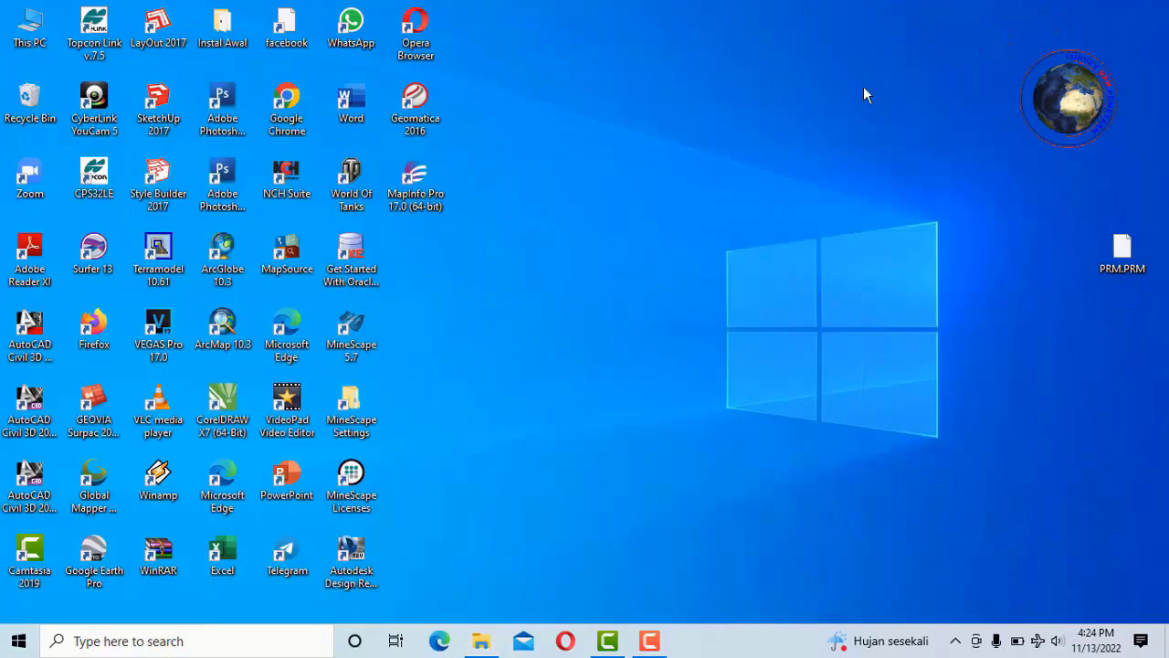
double_click(360, 103)
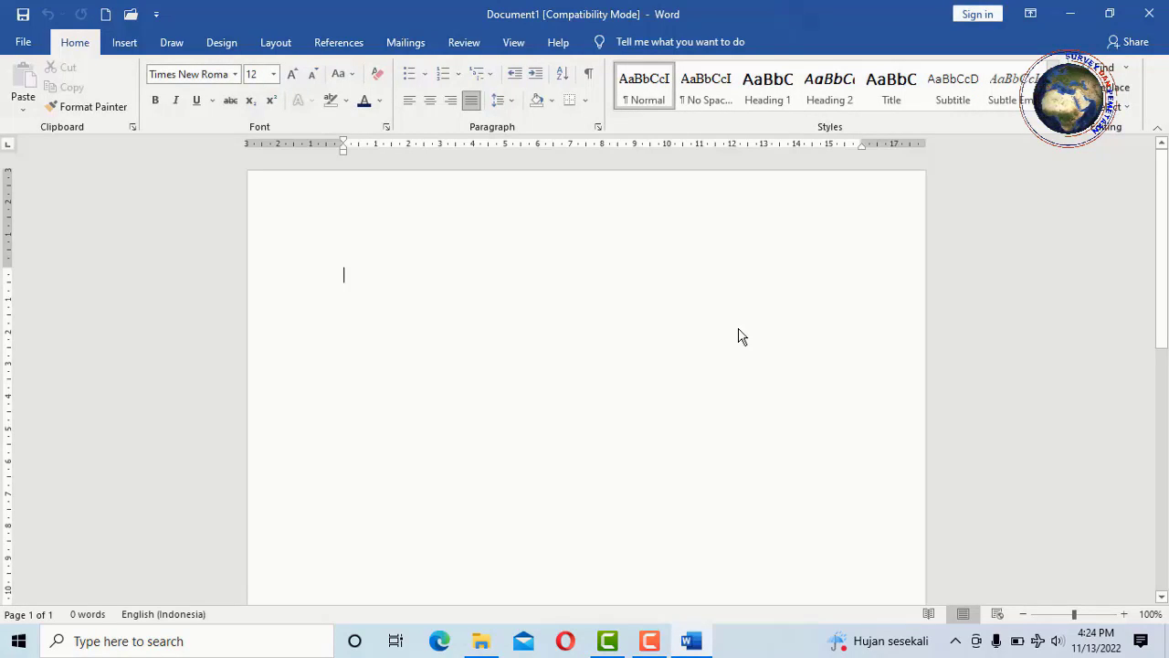
type("Fasfdh")
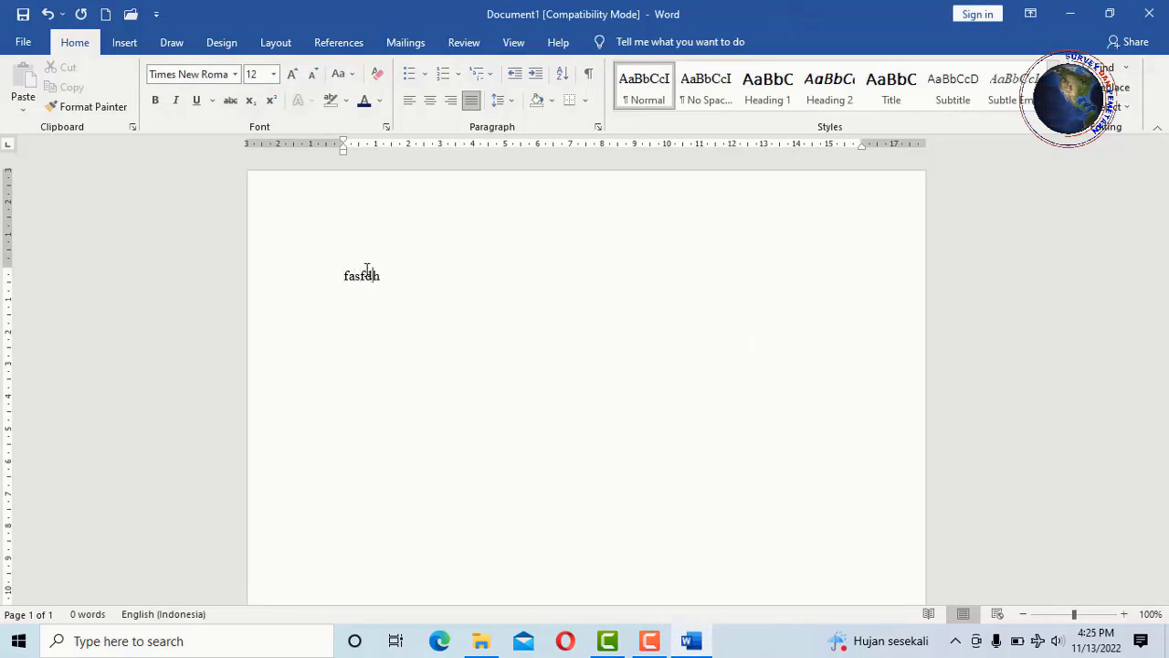
type("ajsavj;ajaakas'fk")
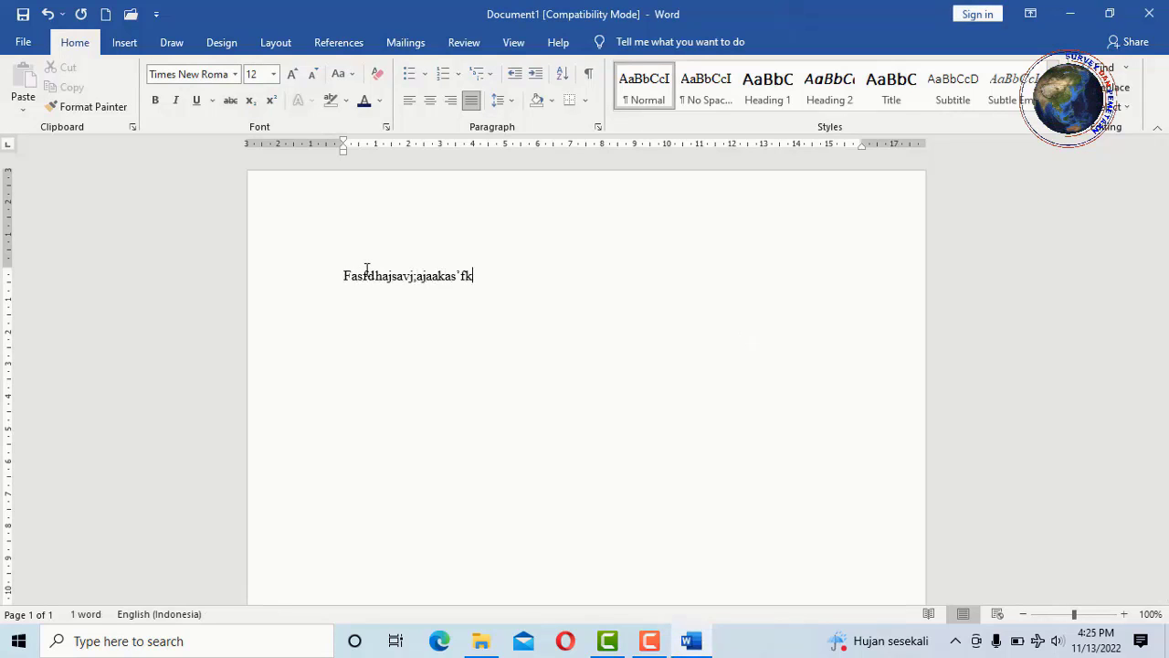
type("afas")
key("Return")
type("fakf")
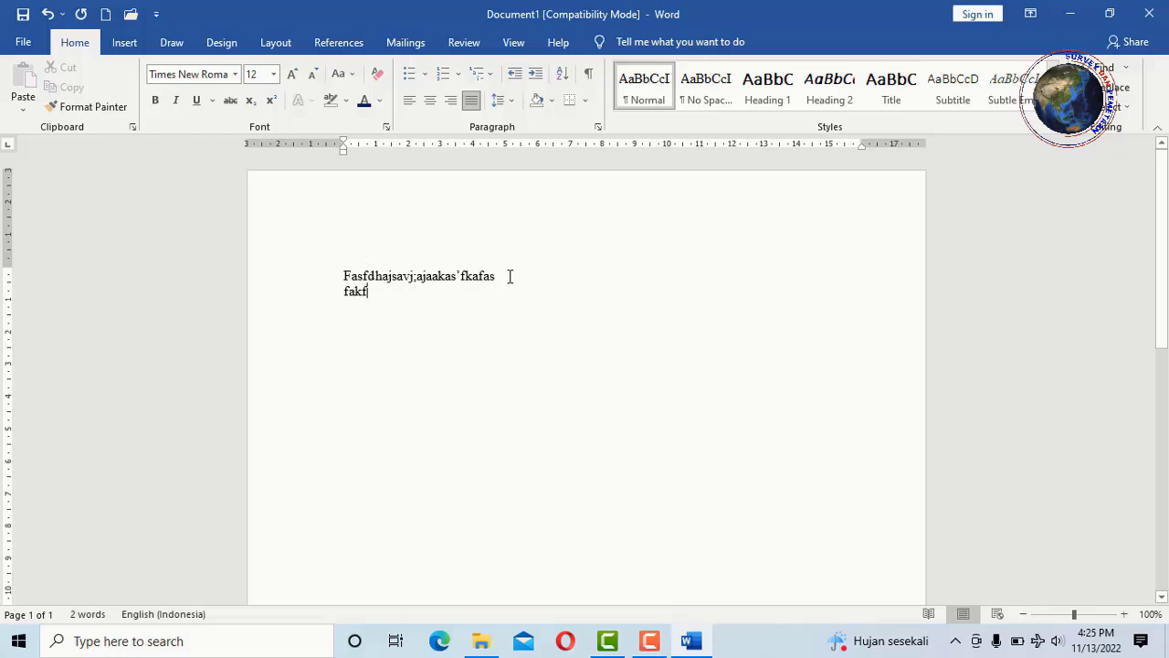
left_click(553, 264)
left_click(772, 647)
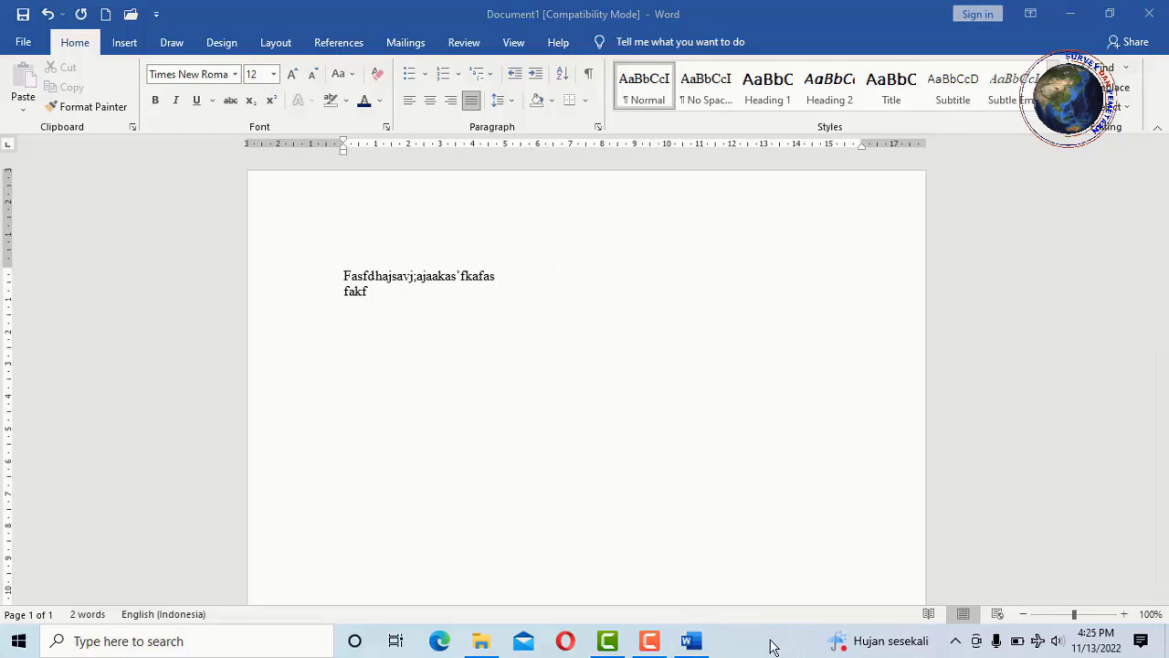